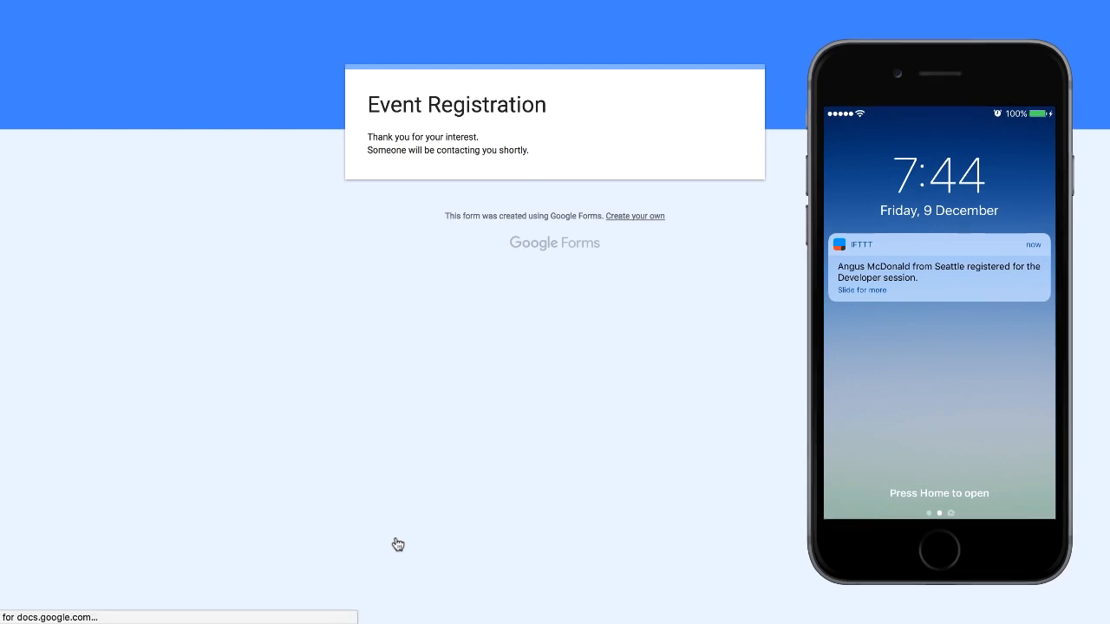
Submit a fresh registration with the attendee's name, e-mail, city Hyderabad and the Business session
{"action": "left_click", "coordinate": [436, 216]}
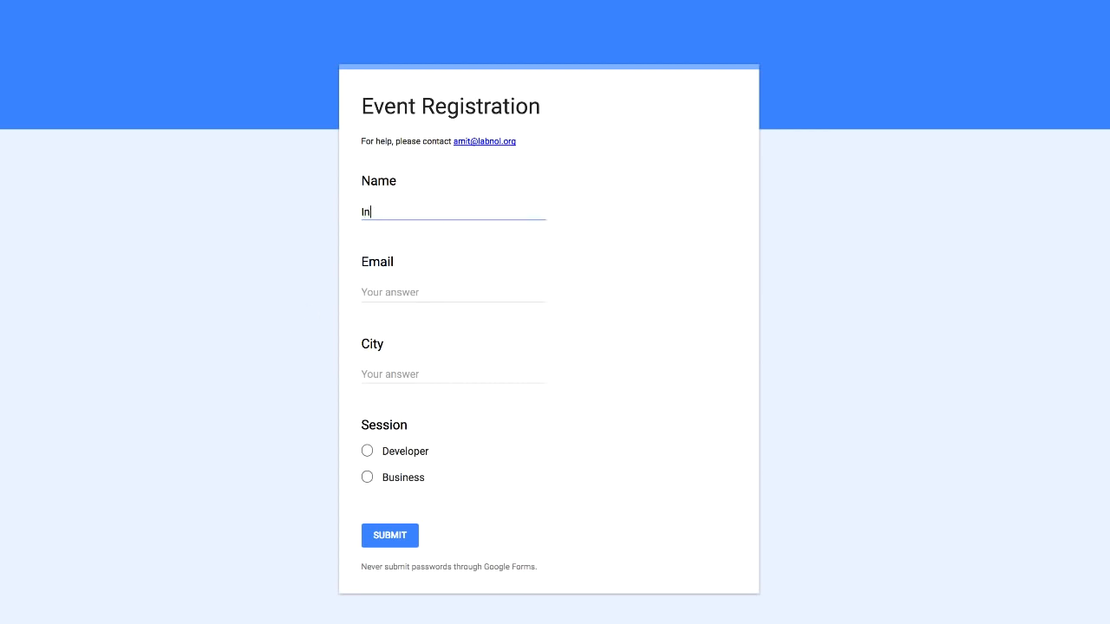
{"action": "key", "text": "Tab"}
{"action": "key", "text": "Tab"}
{"action": "type", "text": "Hyderabad"}
{"action": "left_click", "coordinate": [367, 476]}
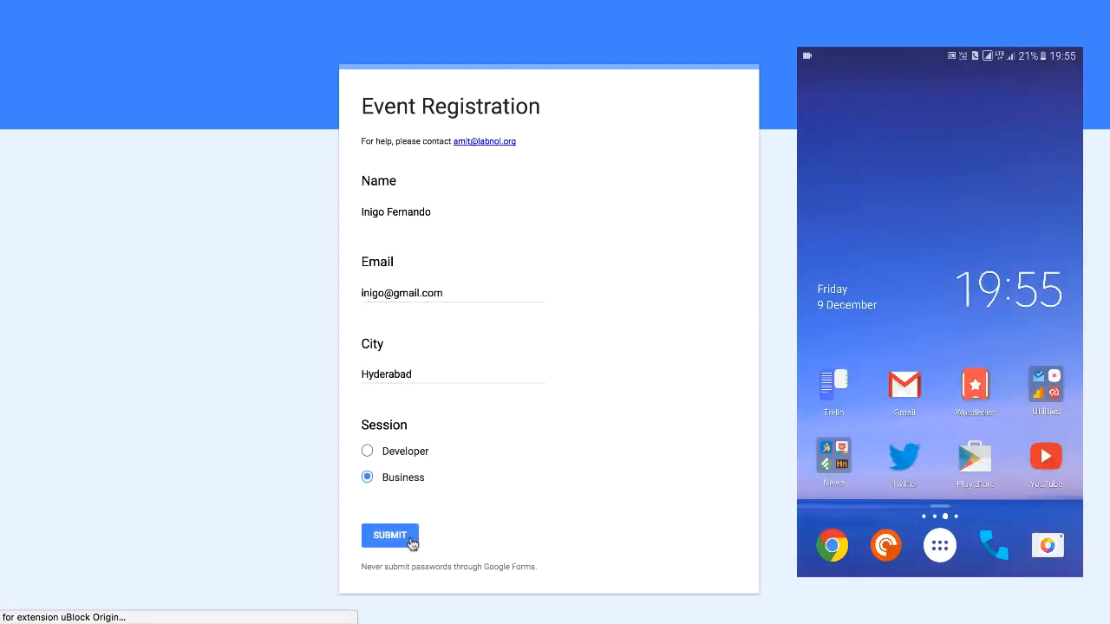
{"action": "left_click", "coordinate": [389, 536]}
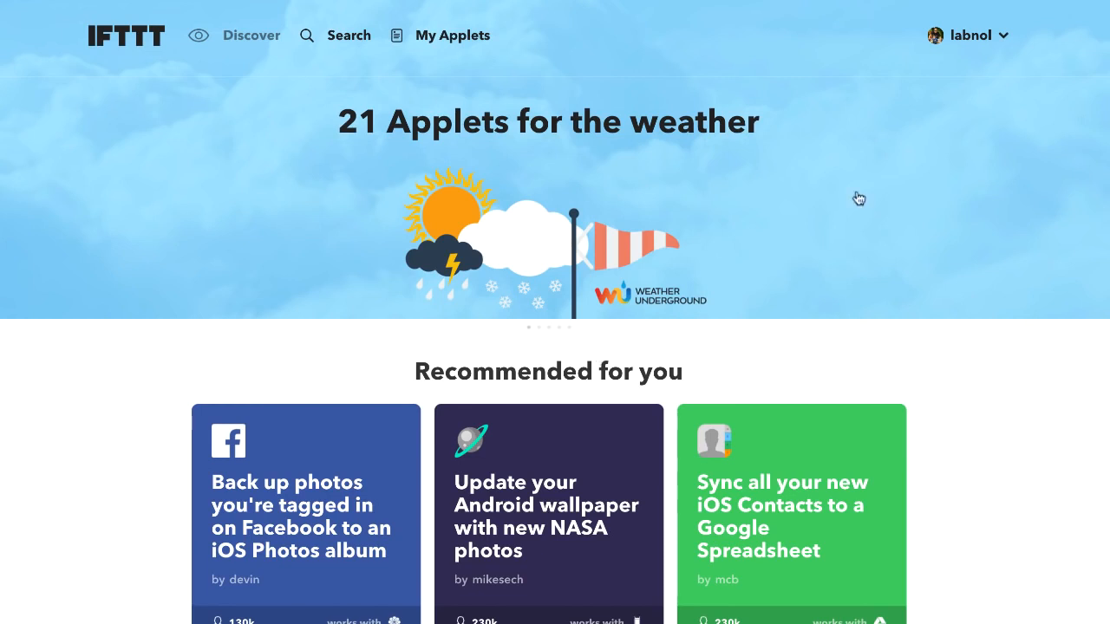
Start a new IFTTT applet from the account menu
{"action": "left_click", "coordinate": [1004, 38]}
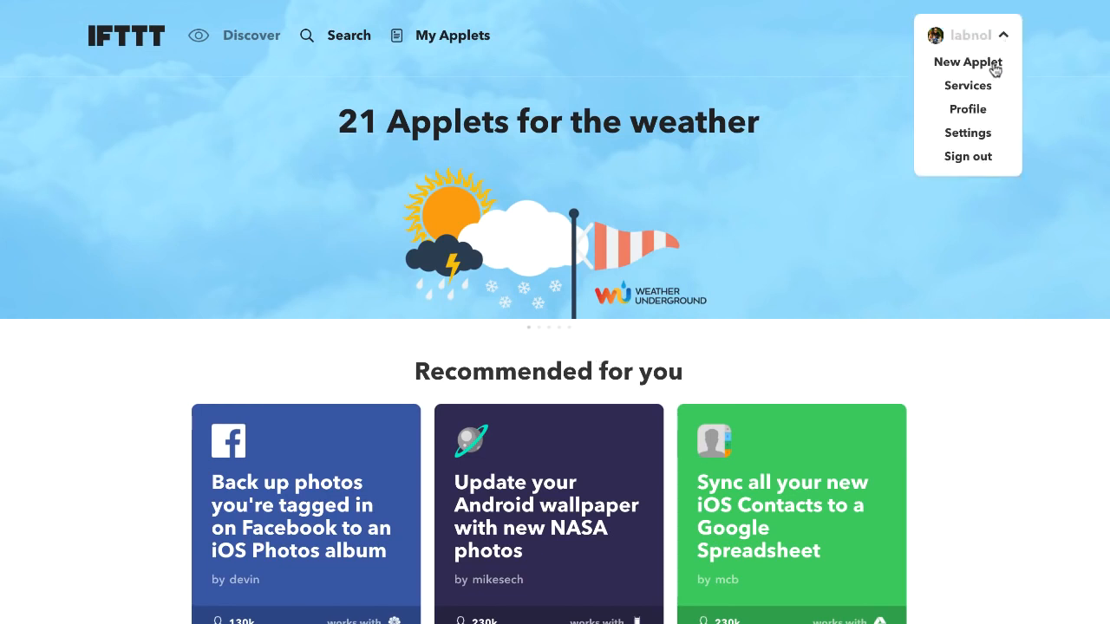
{"action": "left_click", "coordinate": [994, 70]}
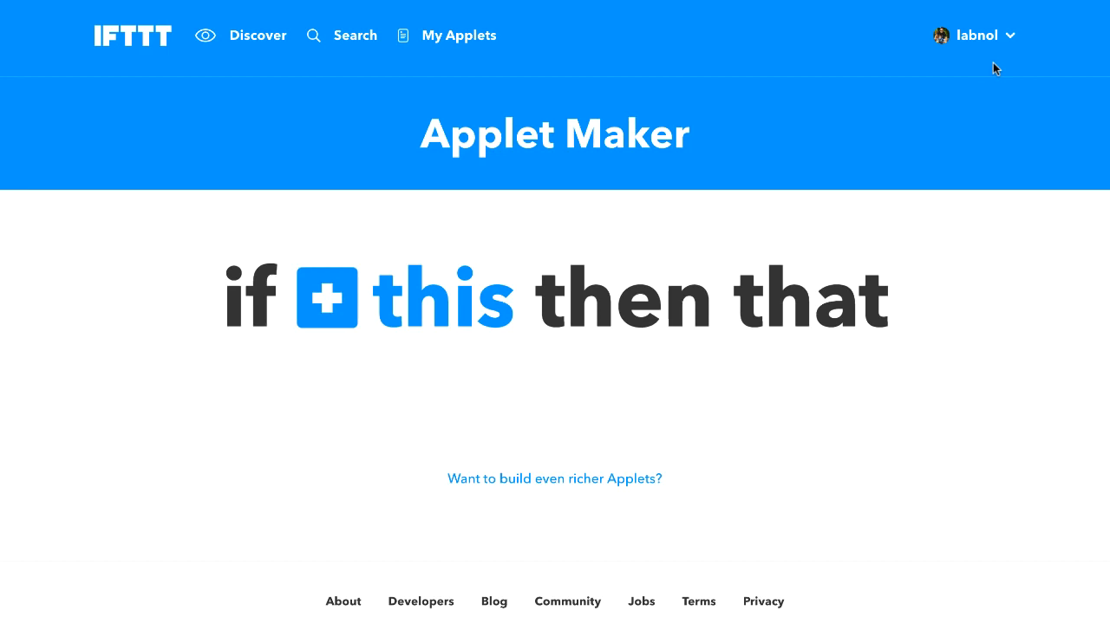
Create a Maker 'Receive a web request' trigger with event name 'Google Form'
{"action": "left_click", "coordinate": [445, 325]}
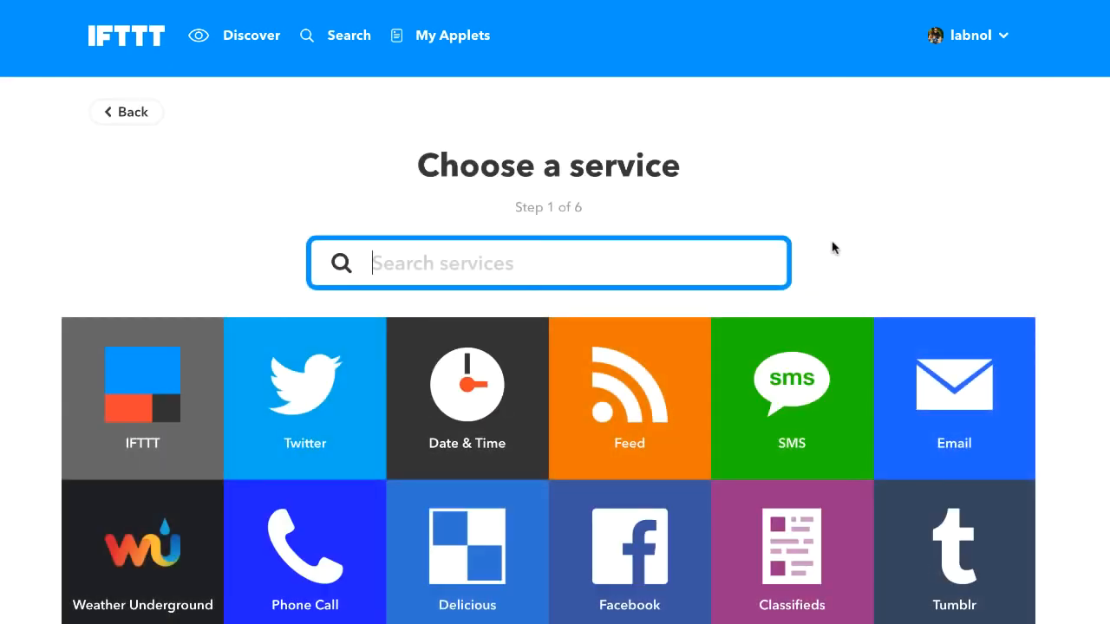
{"action": "type", "text": "maker"}
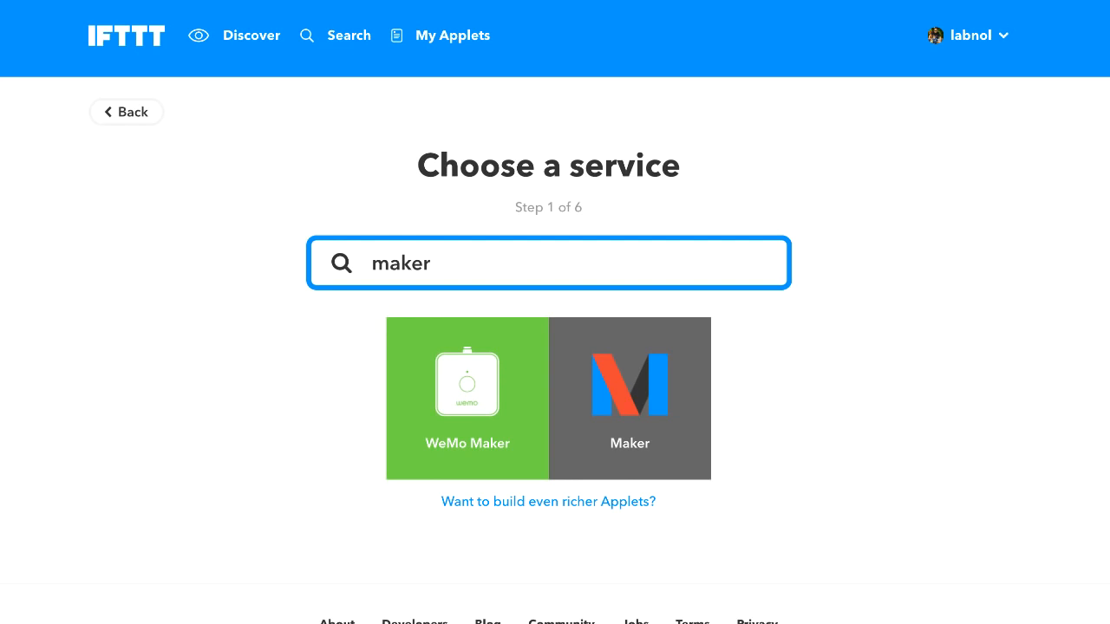
{"action": "left_click", "coordinate": [669, 408]}
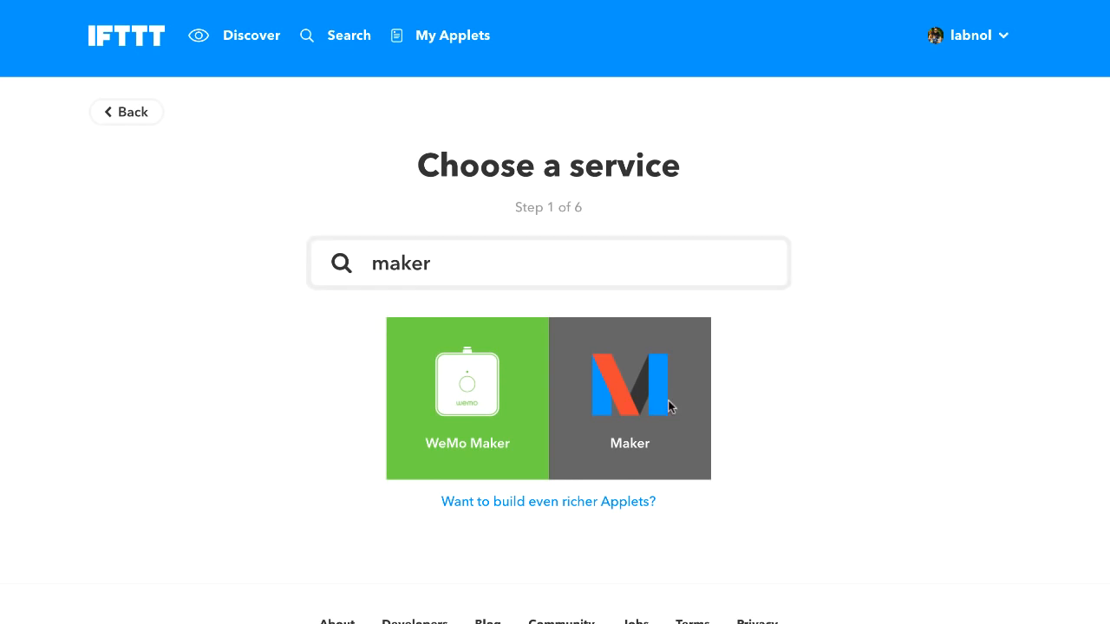
{"action": "left_click", "coordinate": [257, 361]}
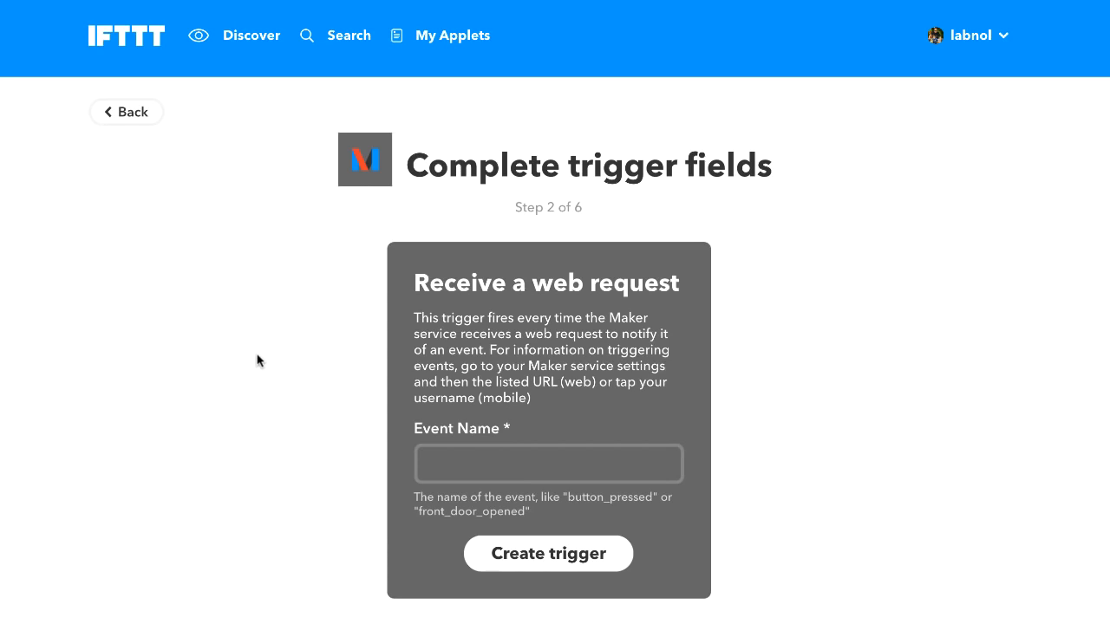
{"action": "left_click", "coordinate": [482, 462]}
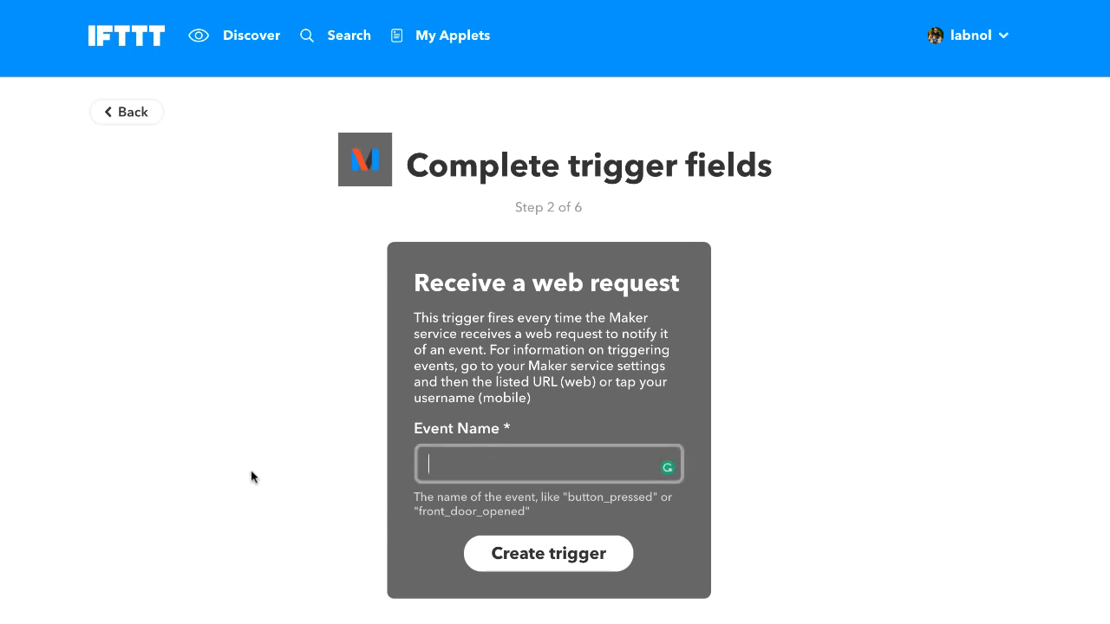
{"action": "type", "text": "Google Form"}
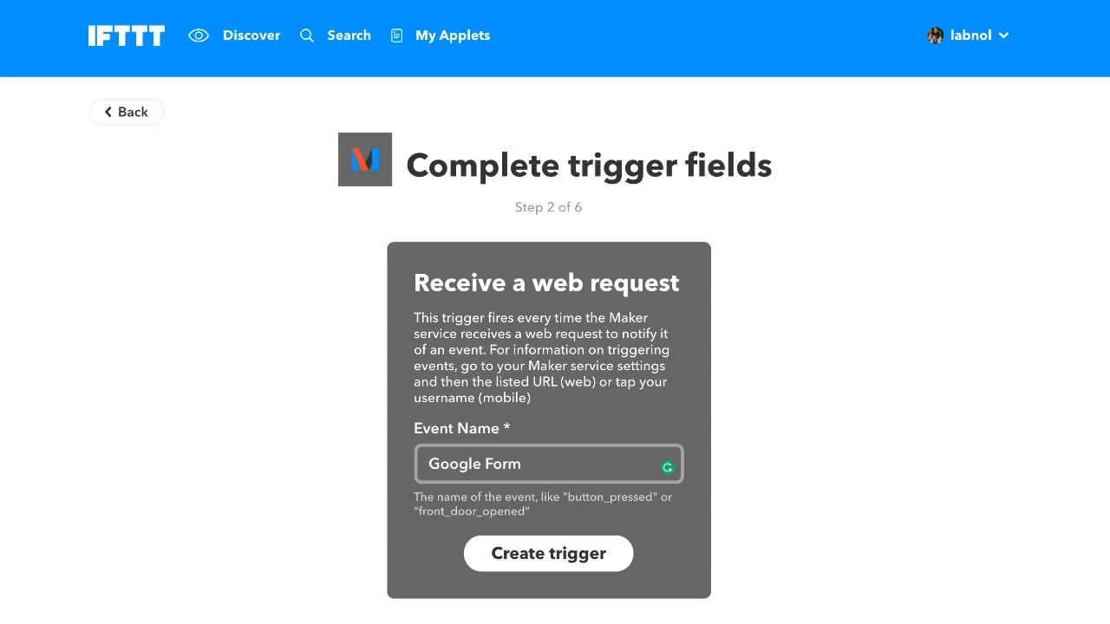
{"action": "left_click", "coordinate": [579, 563]}
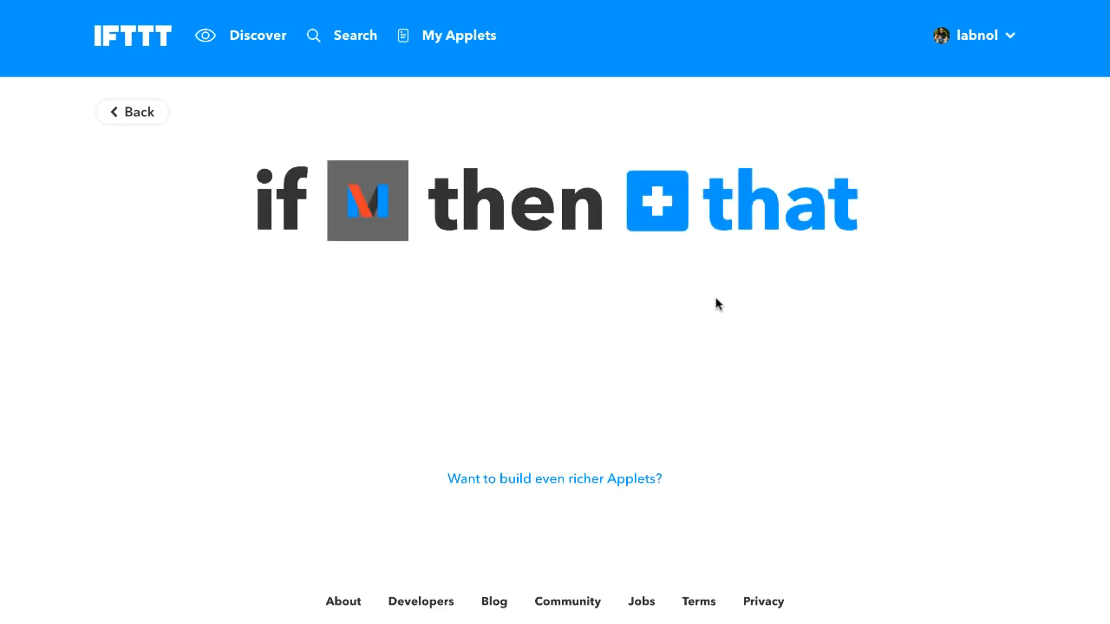
Choose the Notifications service's 'Send a notification' as the applet's action
{"action": "left_click", "coordinate": [768, 211]}
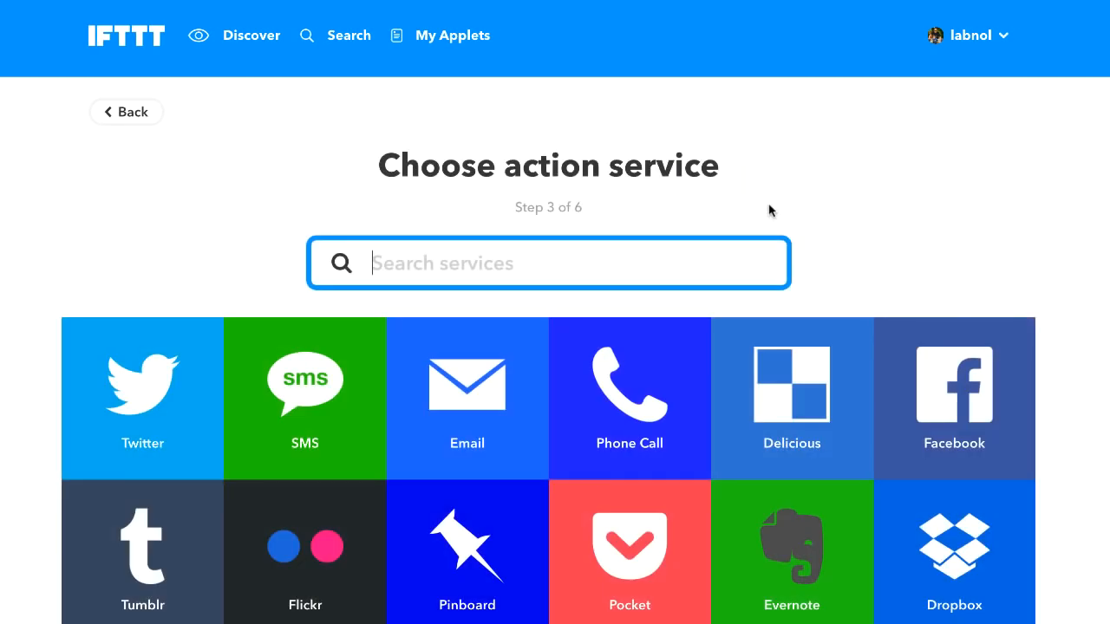
{"action": "type", "text": "no"}
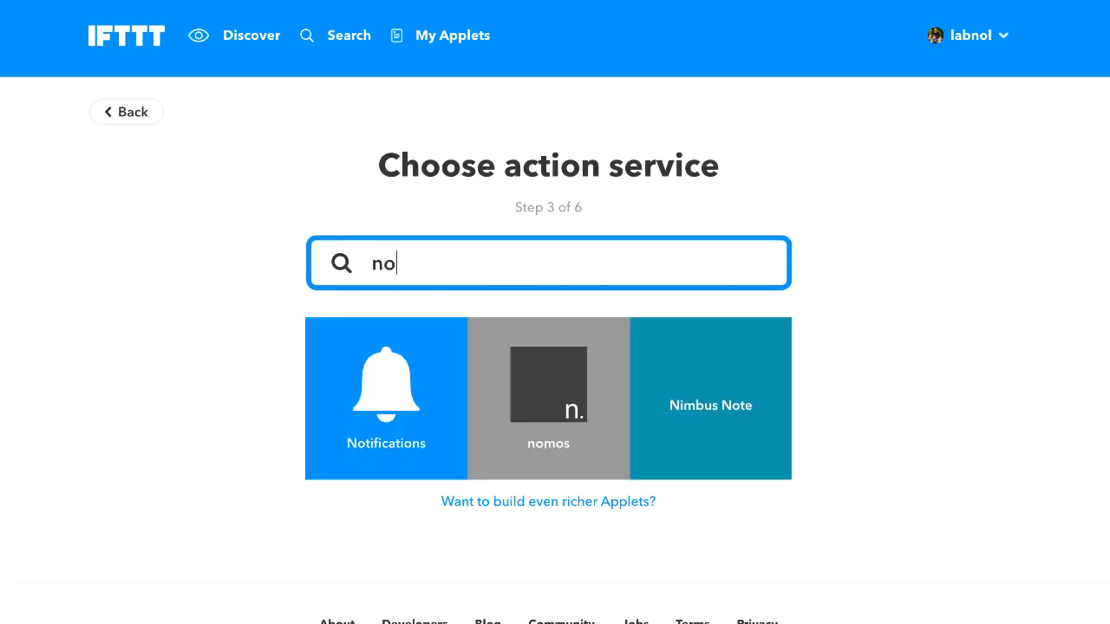
{"action": "type", "text": "tif"}
{"action": "left_click", "coordinate": [552, 392]}
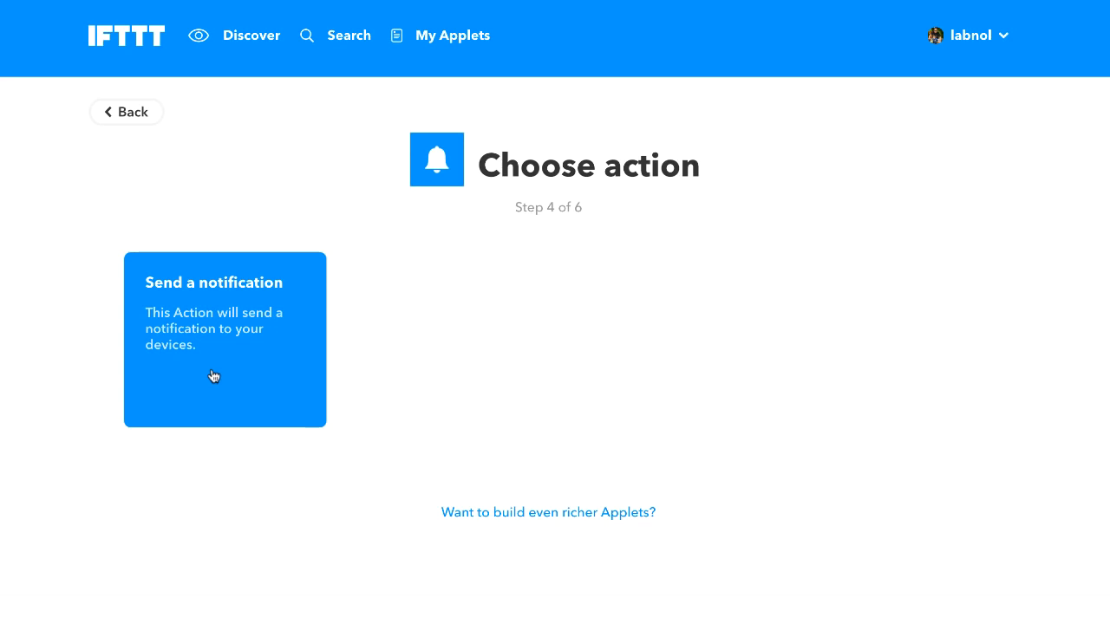
{"action": "left_click", "coordinate": [212, 374]}
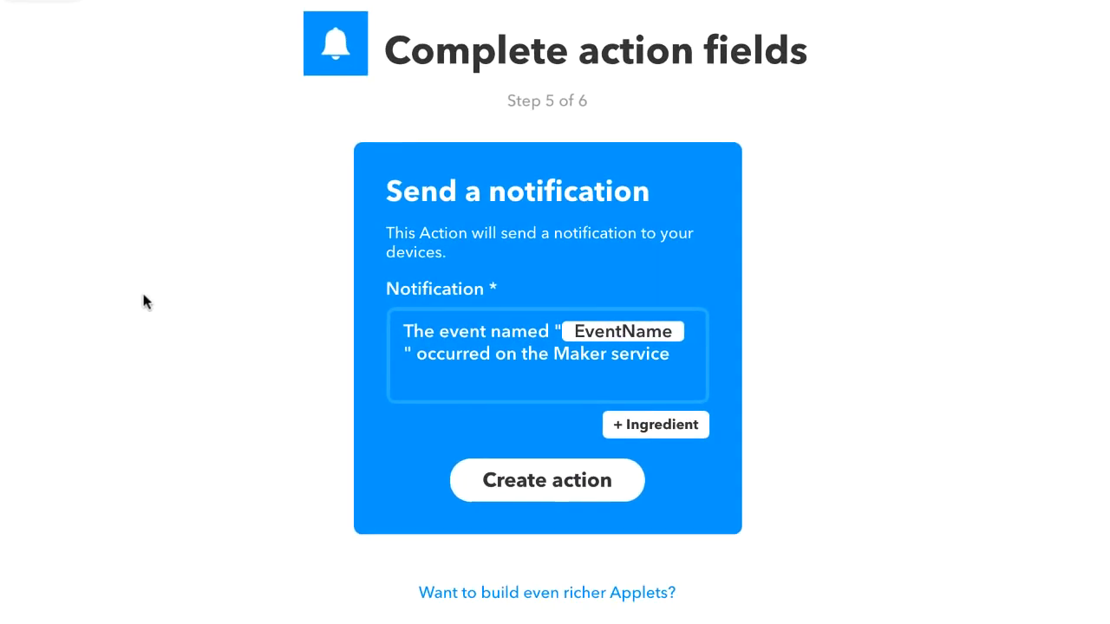
Replace the default notification message with only the {{Value1}} ingredient
{"action": "triple_click", "coordinate": [453, 351]}
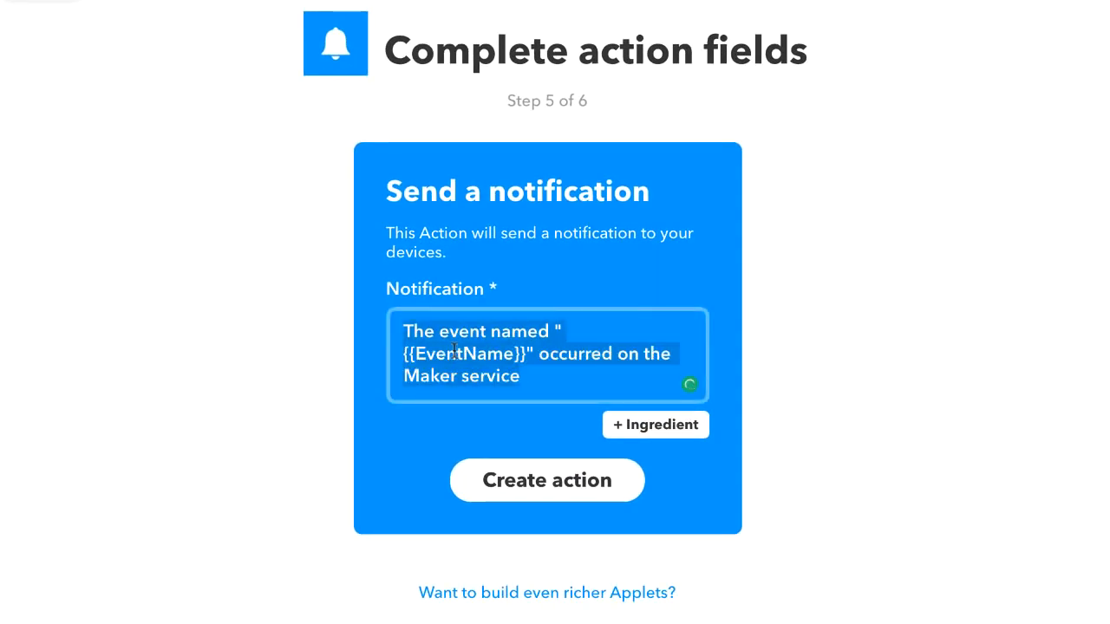
{"action": "key", "text": "BackSpace"}
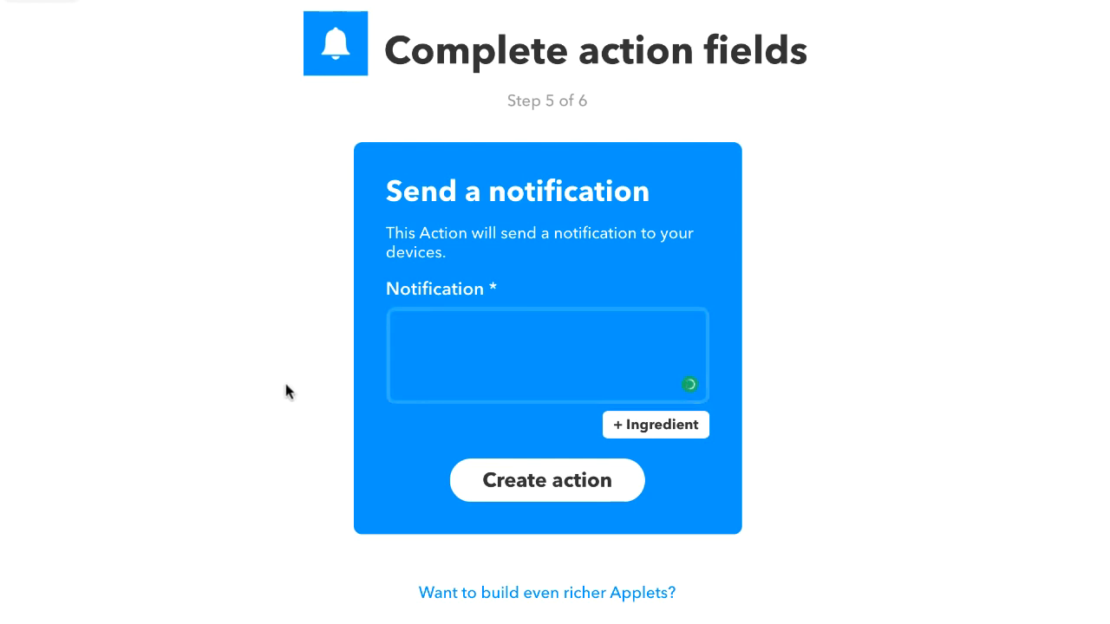
{"action": "left_click", "coordinate": [688, 434]}
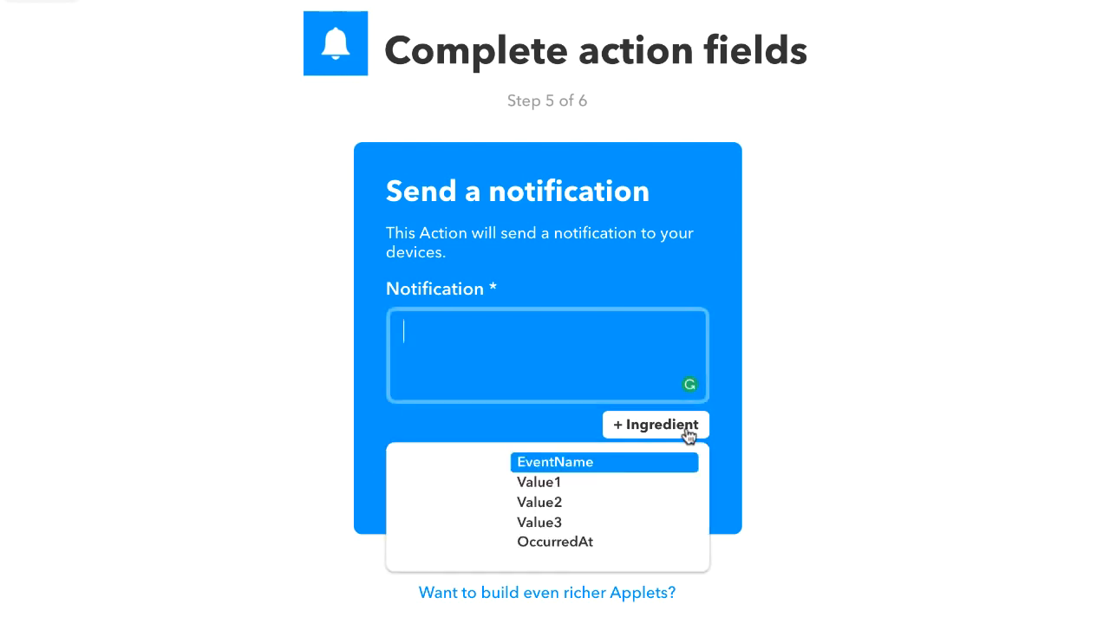
{"action": "left_click", "coordinate": [610, 487]}
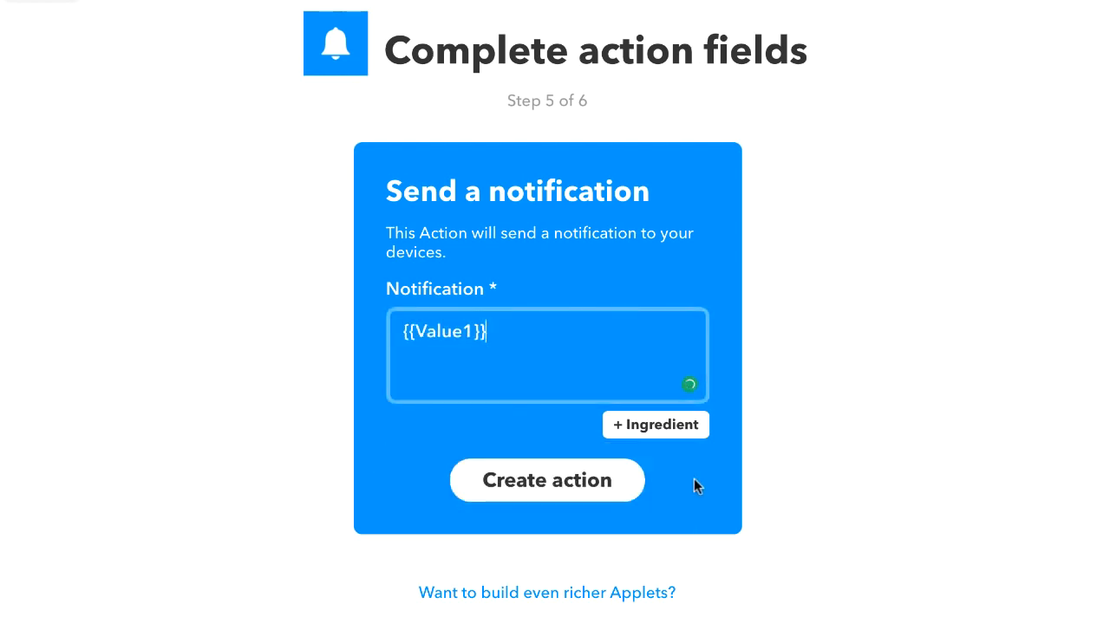
Create the notification action and finish the Google Form applet
{"action": "left_click", "coordinate": [550, 500]}
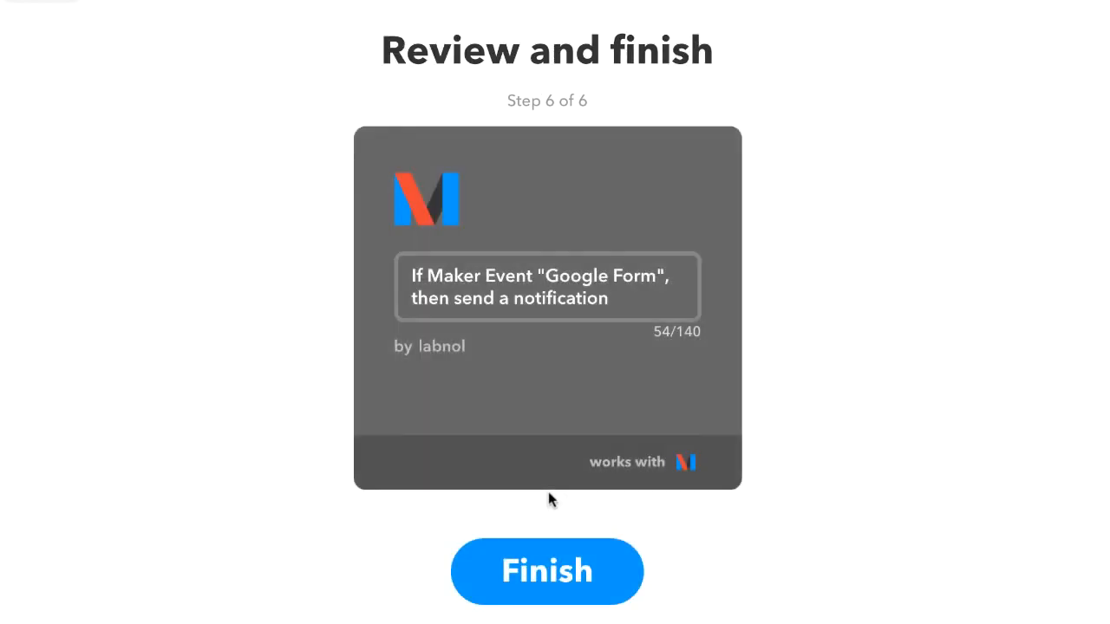
{"action": "left_click", "coordinate": [540, 572]}
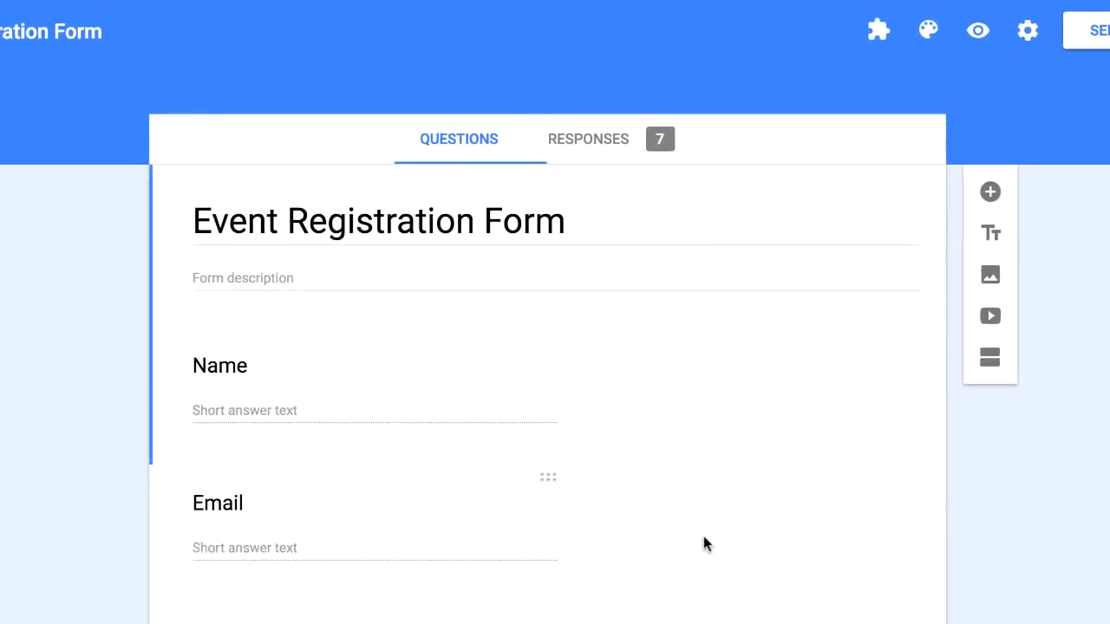
Launch Mobile Notifications from the Email Notifications for Forms add-on
{"action": "left_click", "coordinate": [879, 34]}
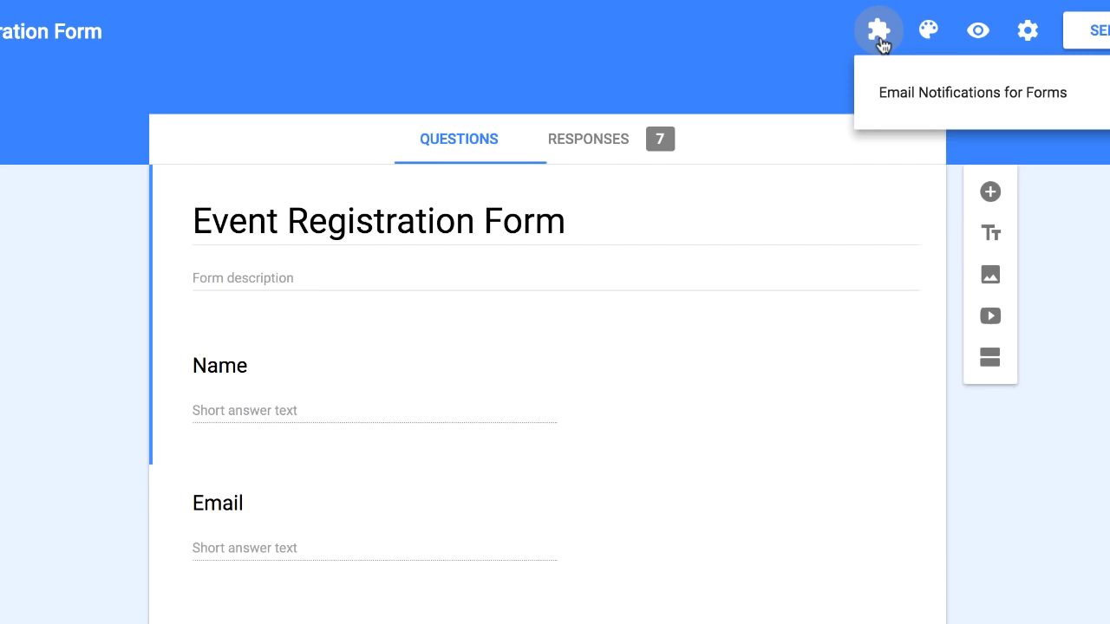
{"action": "left_click", "coordinate": [942, 93]}
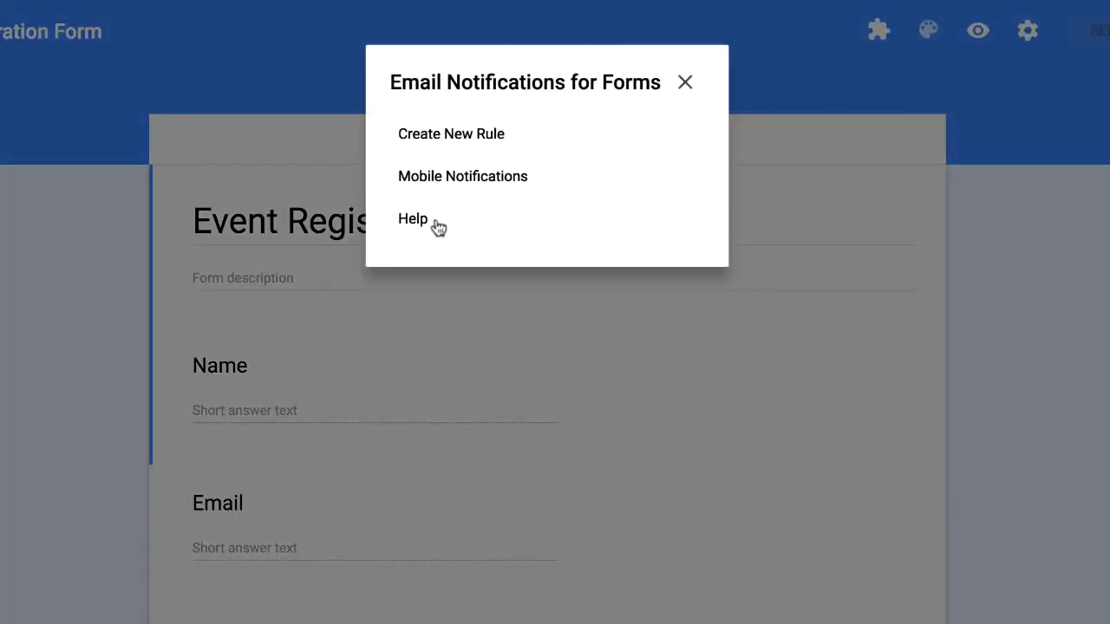
{"action": "left_click", "coordinate": [503, 177]}
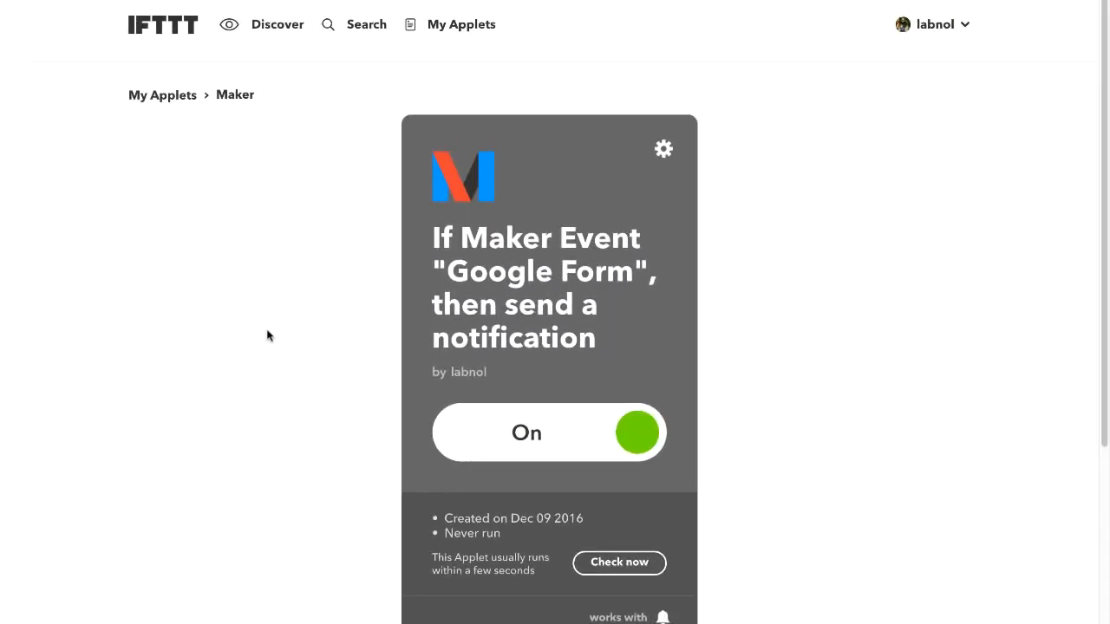
Paste the applet's event name 'Google Form' into the add-on's IFTTT Event field
{"action": "left_click_drag", "start_coordinate": [447, 271], "coordinate": [624, 271]}
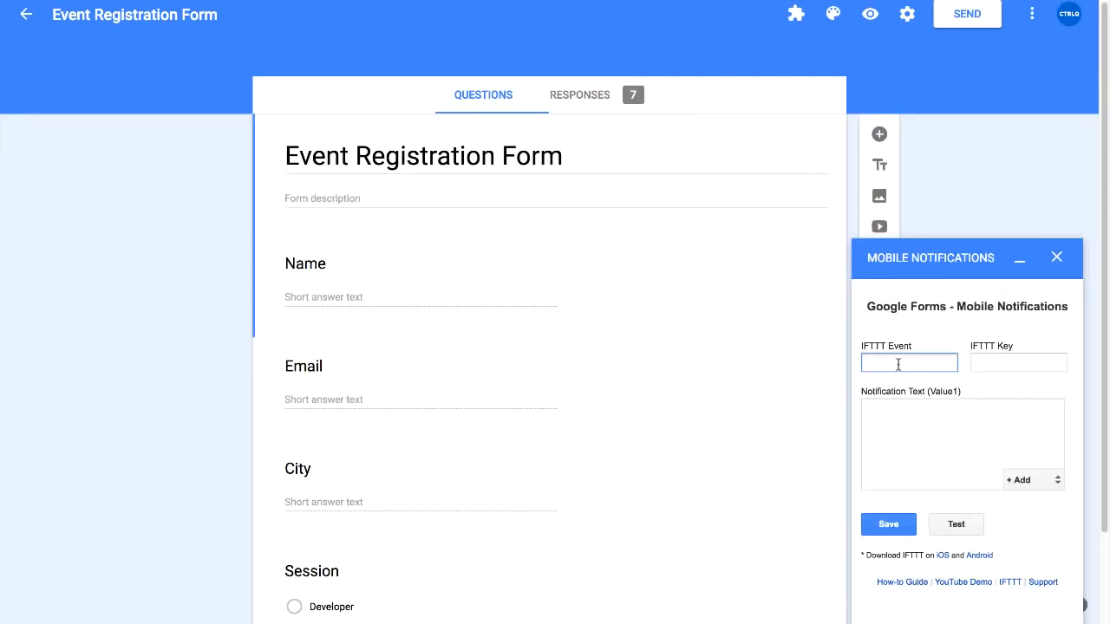
{"action": "type", "text": "Google Form"}
{"action": "left_click", "coordinate": [1010, 384]}
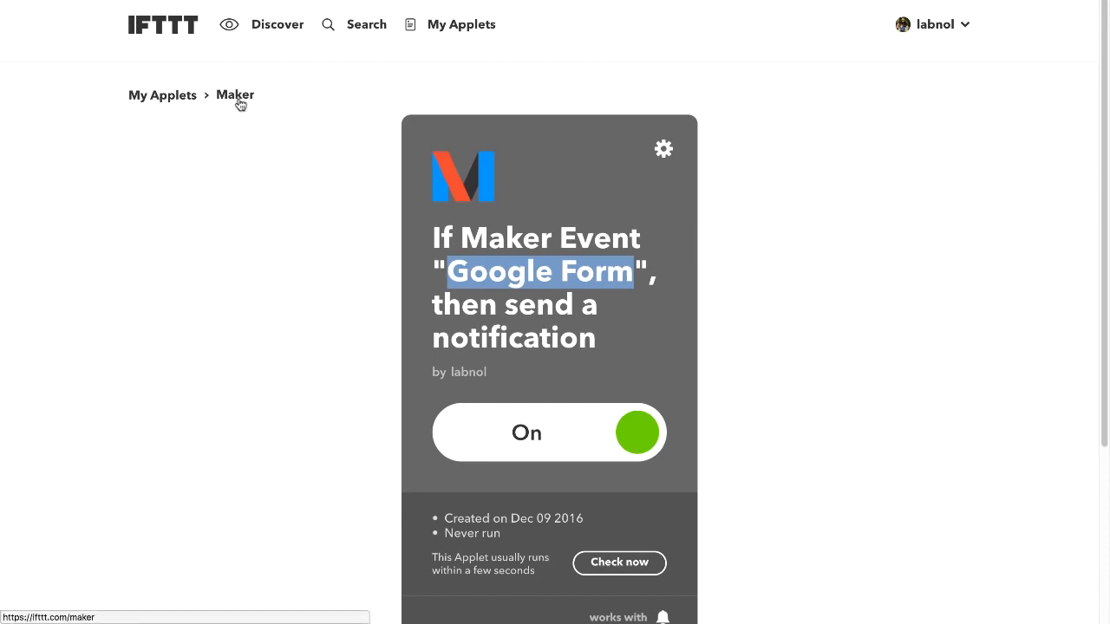
Copy the Maker service key from IFTTT's Maker settings into the IFTTT Key field
{"action": "left_click", "coordinate": [235, 95]}
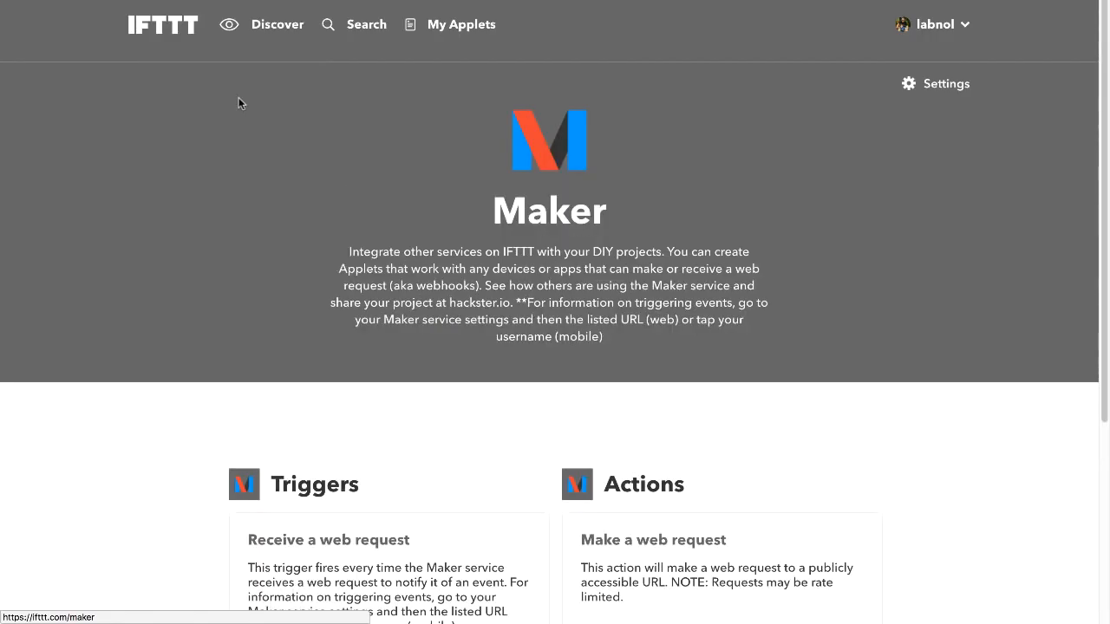
{"action": "left_click", "coordinate": [934, 87]}
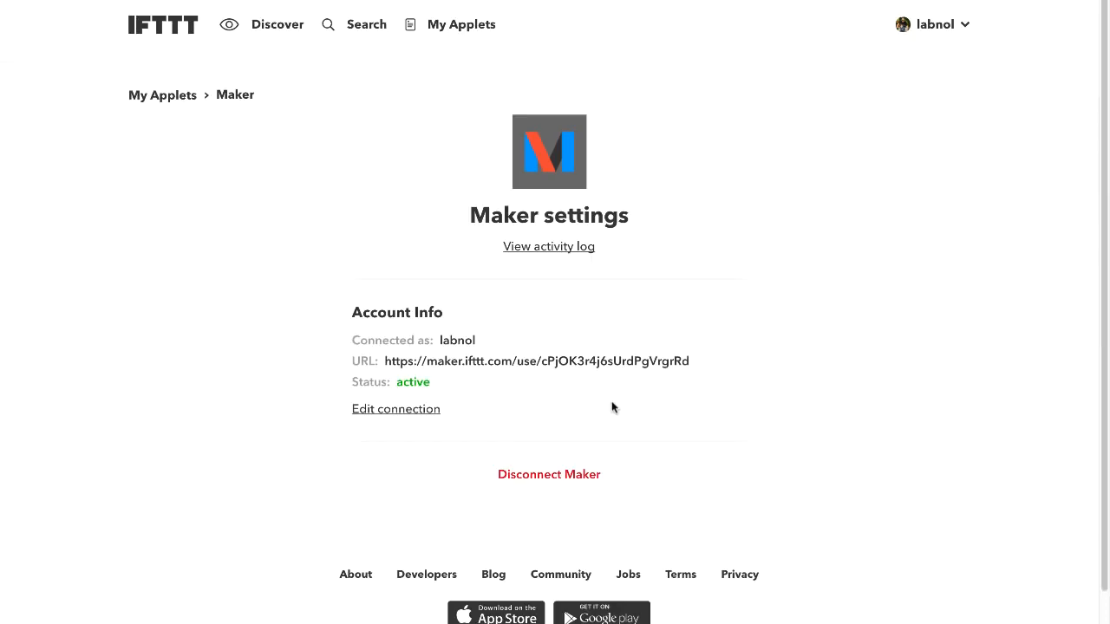
{"action": "double_click", "coordinate": [631, 359]}
{"action": "key", "text": "ctrl+c"}
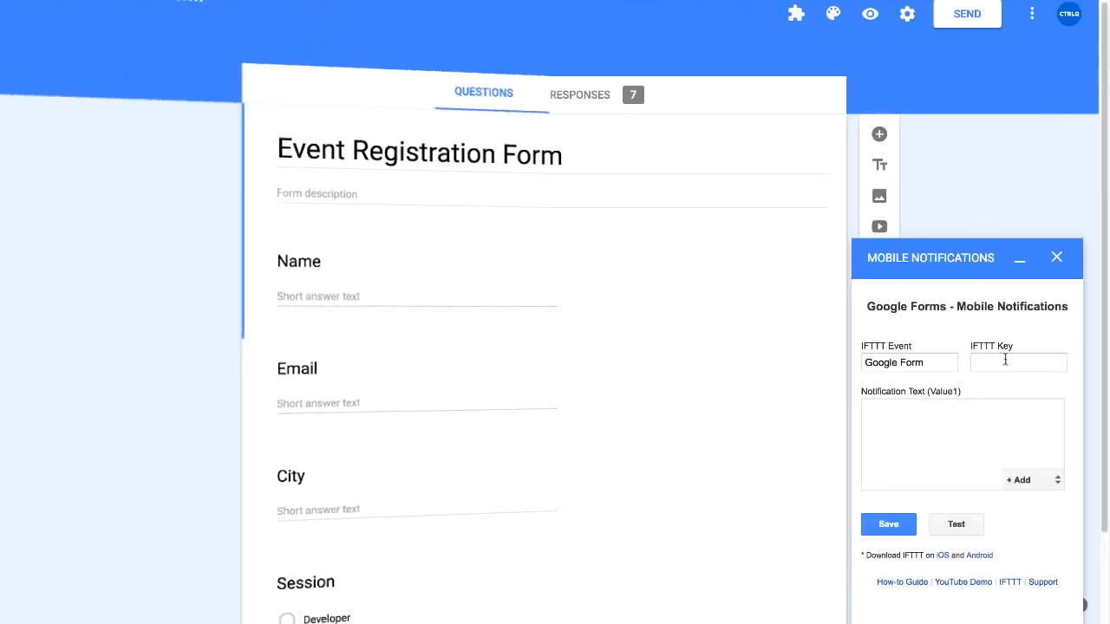
{"action": "left_click", "coordinate": [1003, 359]}
{"action": "key", "text": "ctrl+v"}
{"action": "left_click", "coordinate": [1011, 272]}
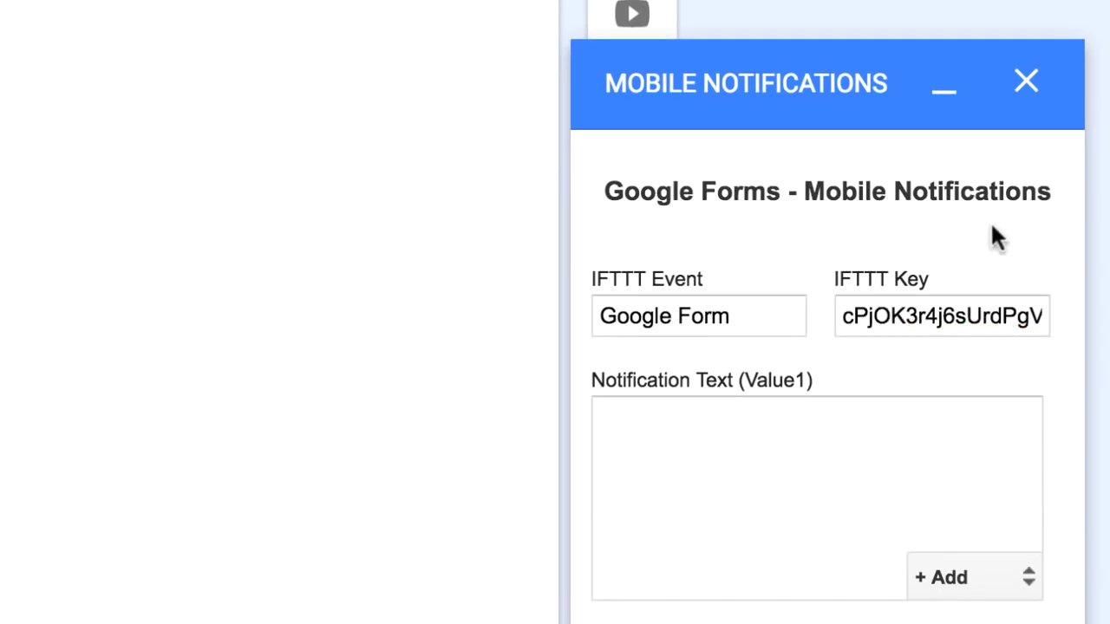
{"action": "left_click", "coordinate": [741, 507]}
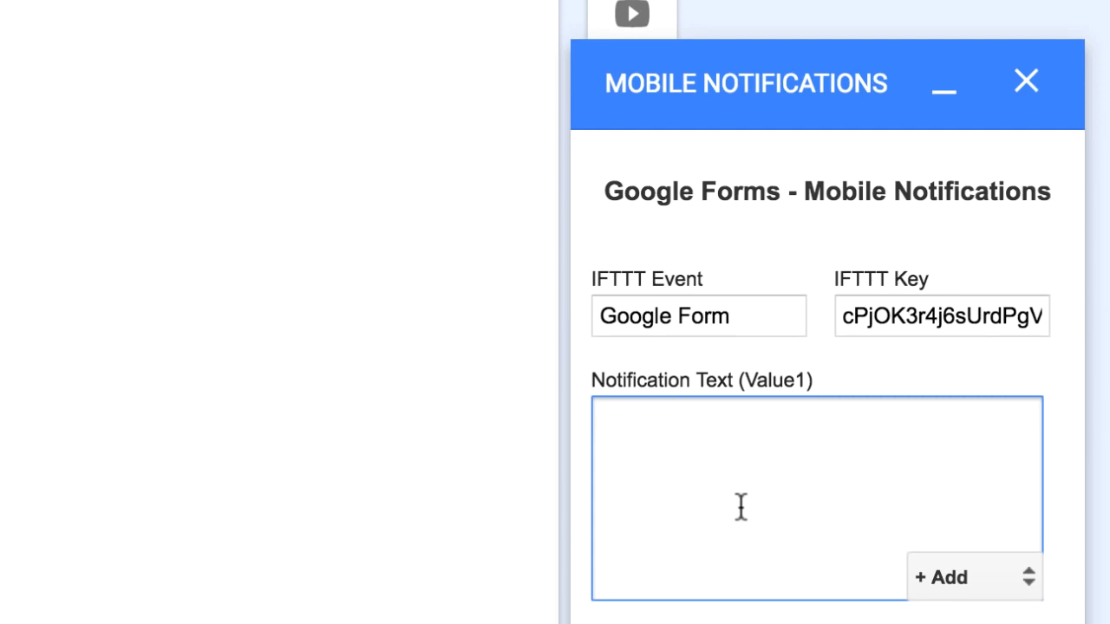
{"action": "type", "text": "Angus"}
{"action": "type", "text": "from"}
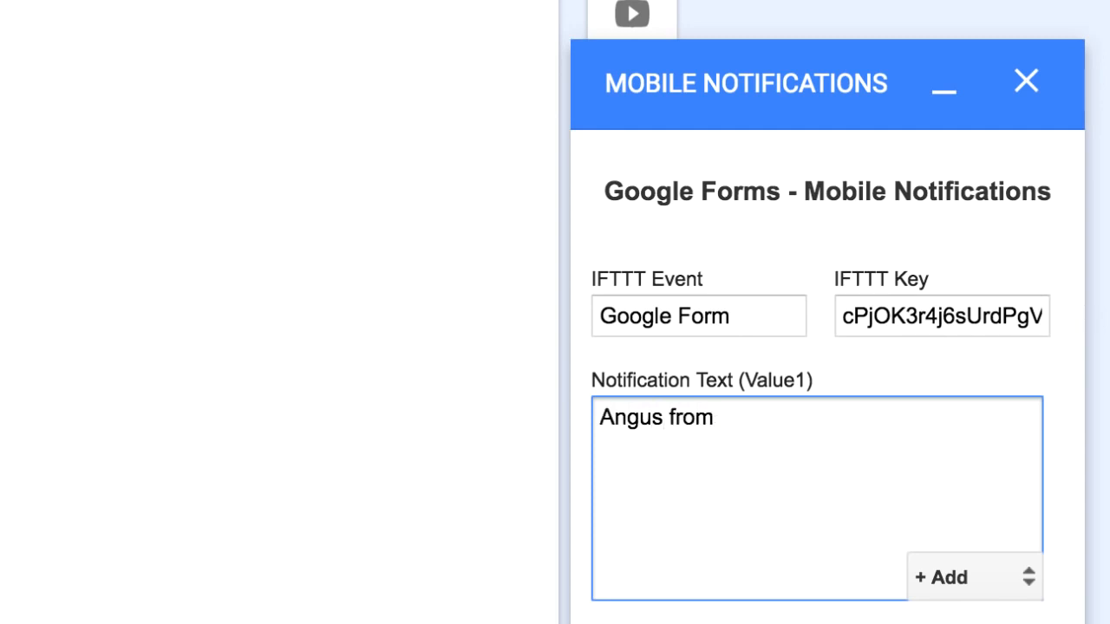
{"action": "type", "text": " Seattle registerd for the developer "}
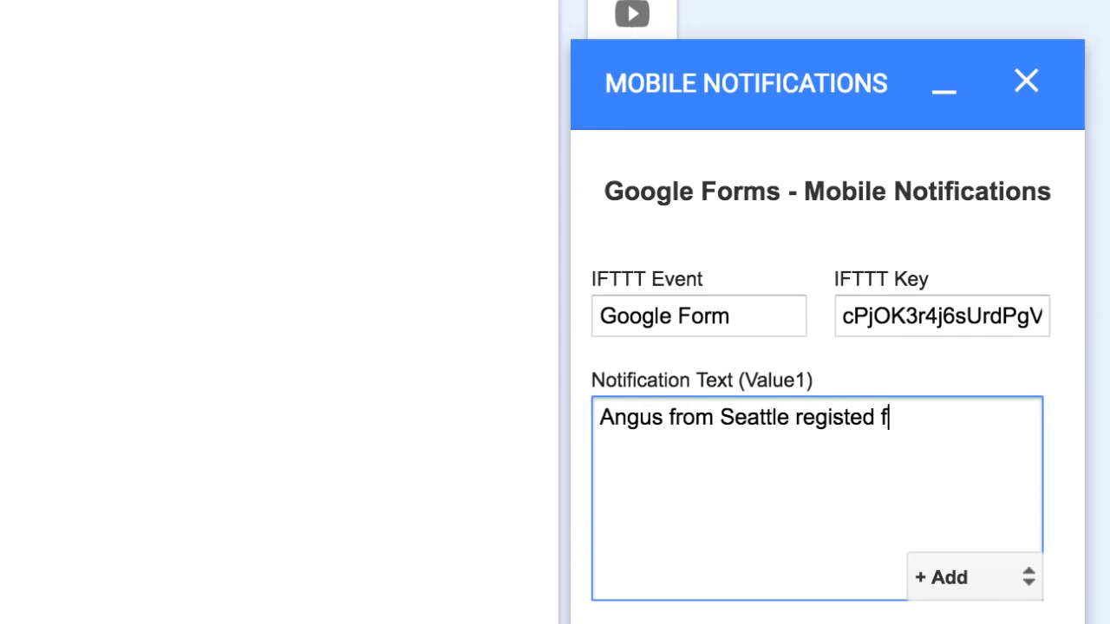
{"action": "type", "text": "session."}
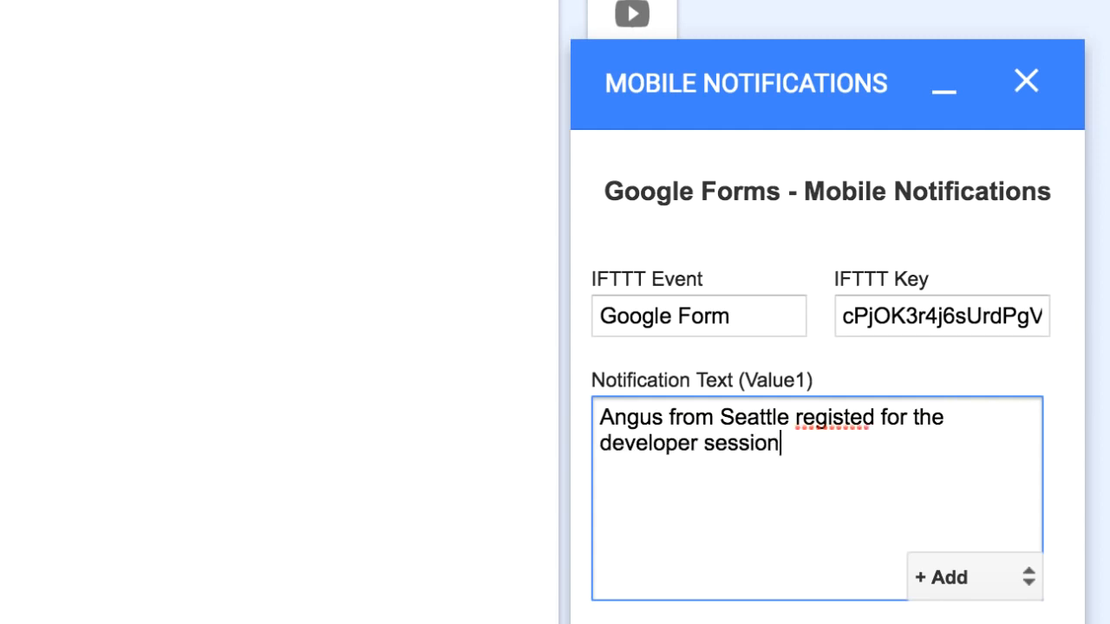
{"action": "left_click", "coordinate": [861, 418]}
{"action": "type", "text": "register"}
{"action": "left_click", "coordinate": [832, 494]}
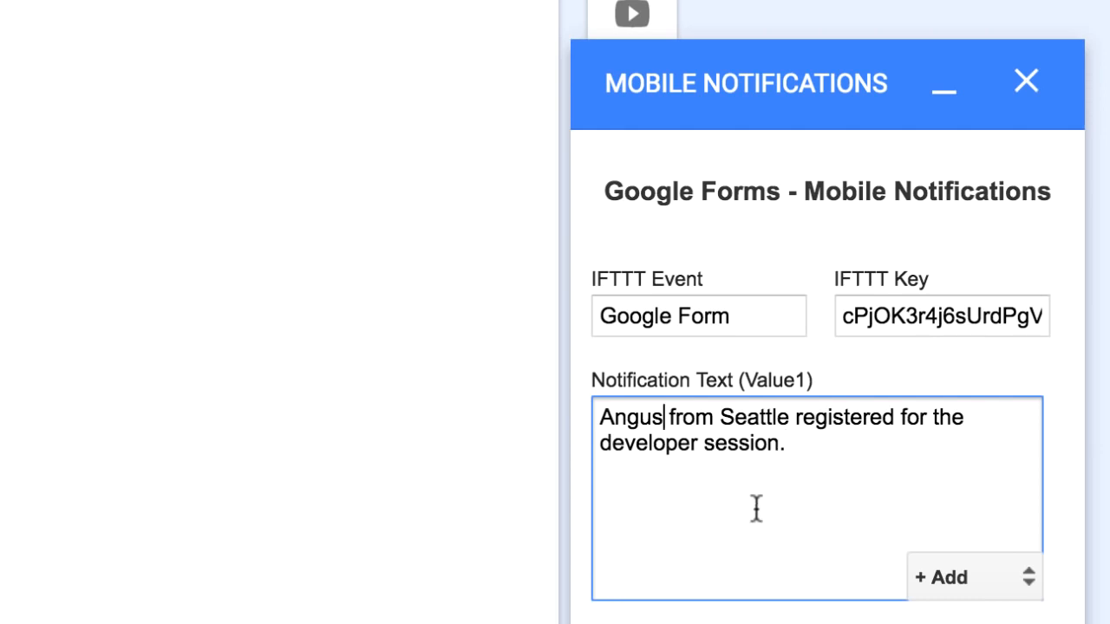
{"action": "triple_click", "coordinate": [776, 437]}
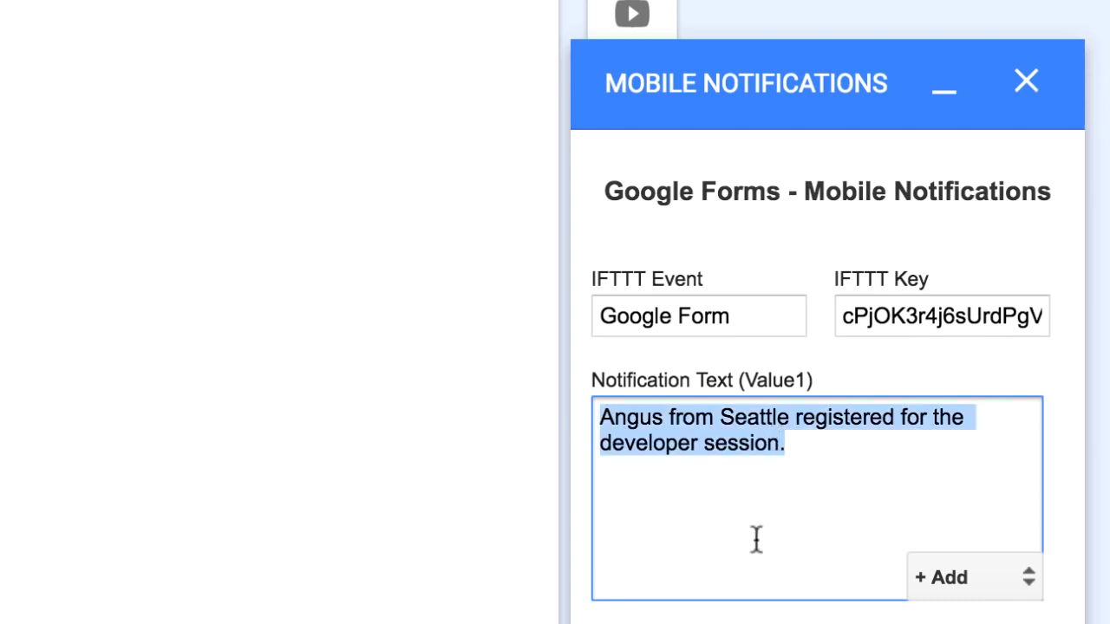
{"action": "key", "text": "BackSpace"}
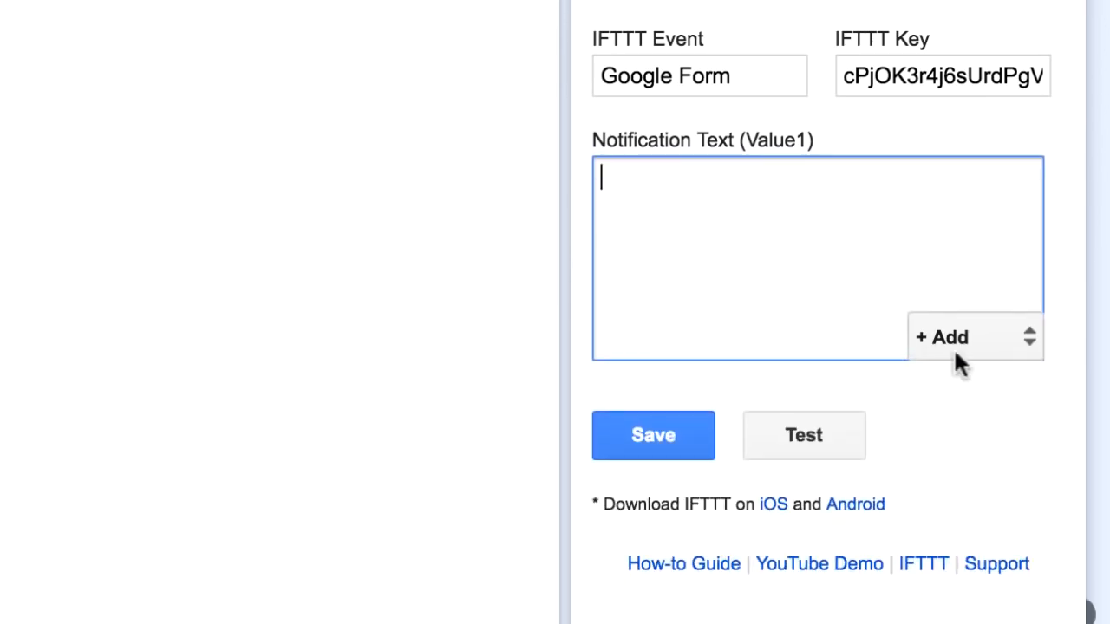
Begin the notification template with '{{Name}} from {{City}}'
{"action": "left_click", "coordinate": [977, 324]}
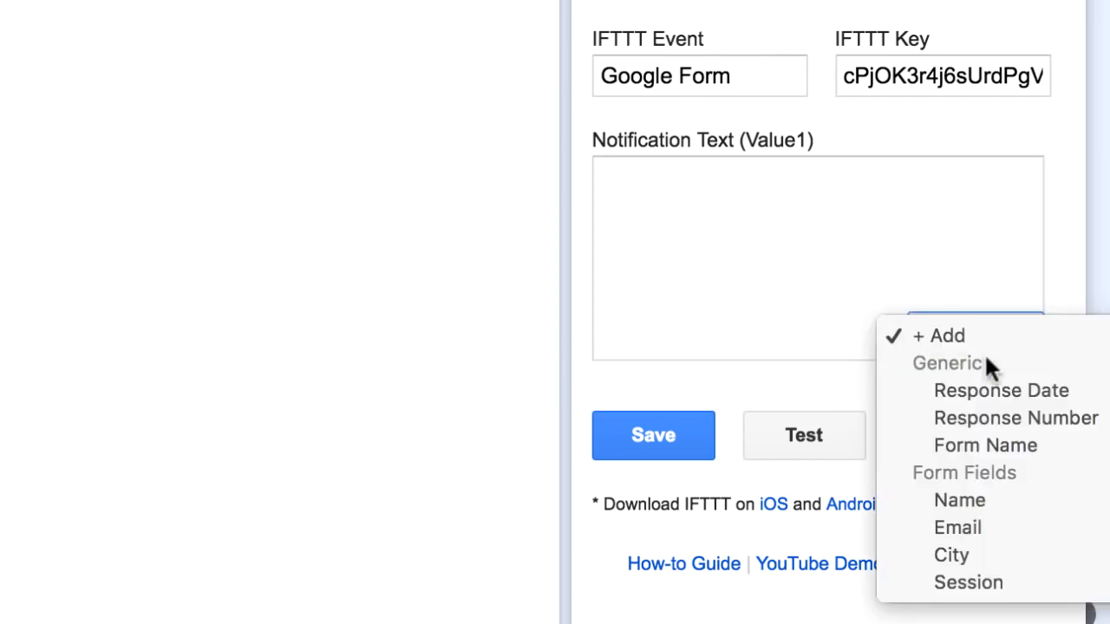
{"action": "left_click", "coordinate": [1008, 498]}
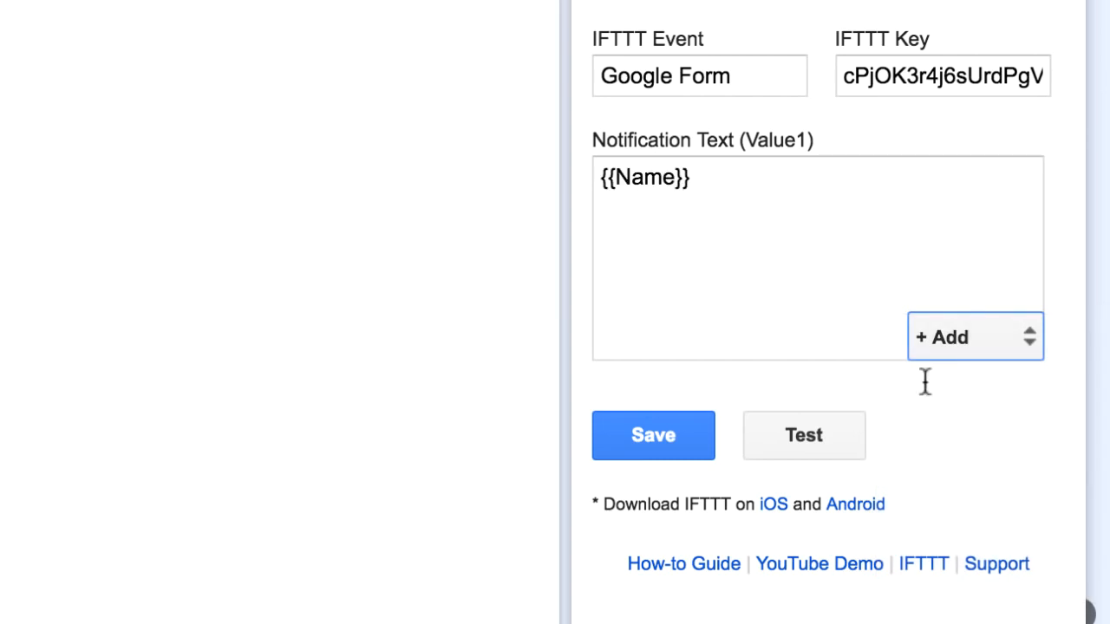
{"action": "left_click", "coordinate": [855, 215]}
{"action": "type", "text": "from"}
{"action": "left_click", "coordinate": [982, 337]}
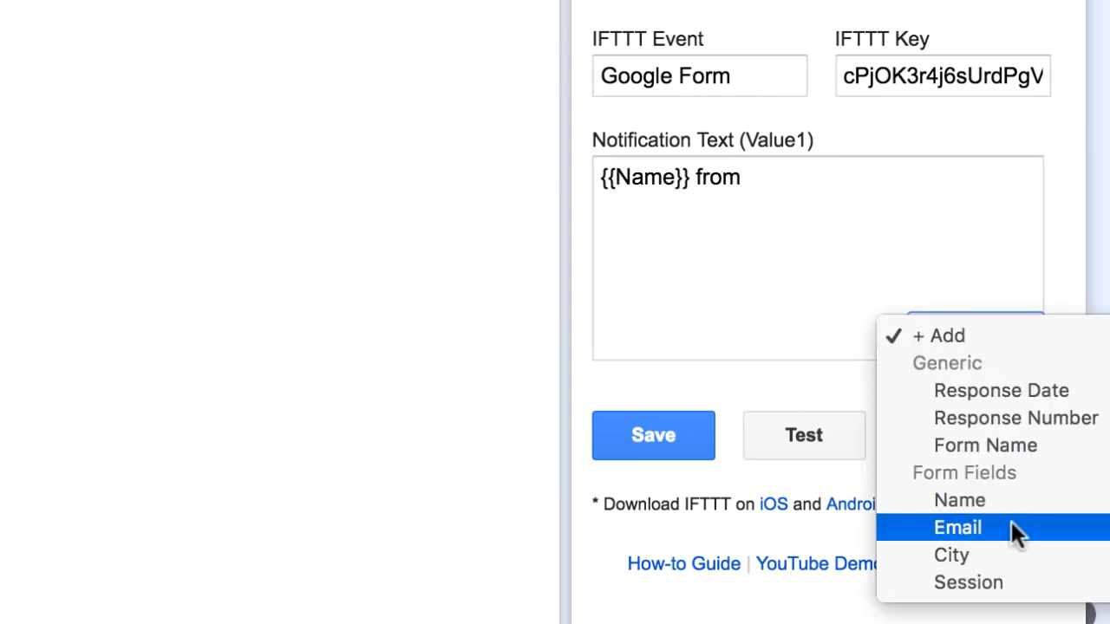
{"action": "left_click", "coordinate": [1013, 555]}
Finish it with 'registered for the {{Session}} session.' and send a test notification
{"action": "left_click", "coordinate": [904, 208]}
{"action": "type", "text": "reg"}
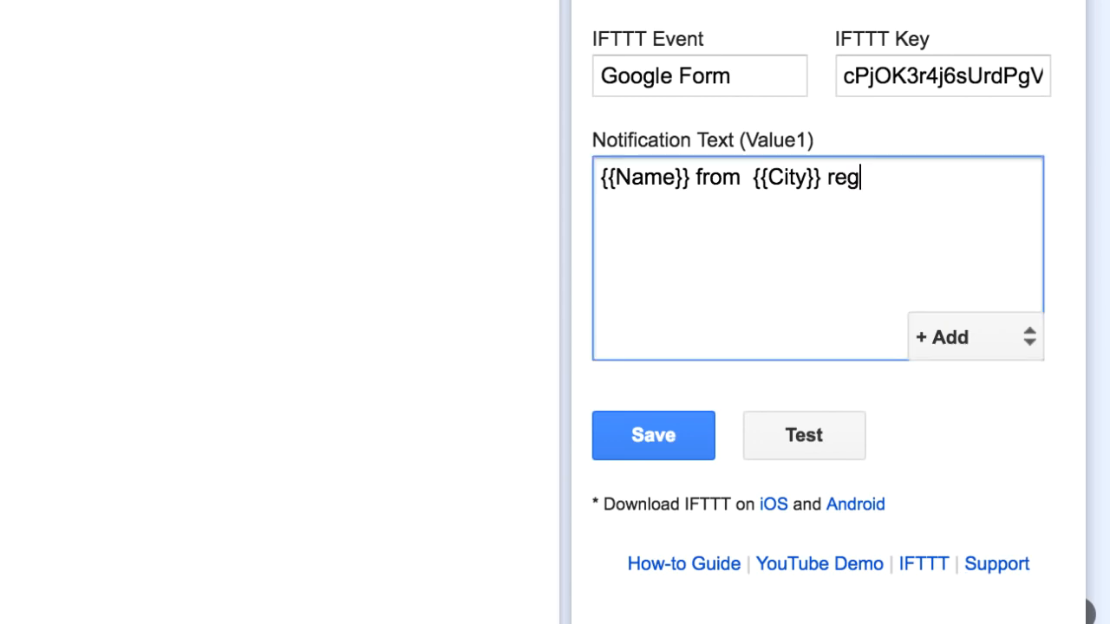
{"action": "type", "text": "istered for the"}
{"action": "left_click", "coordinate": [943, 343]}
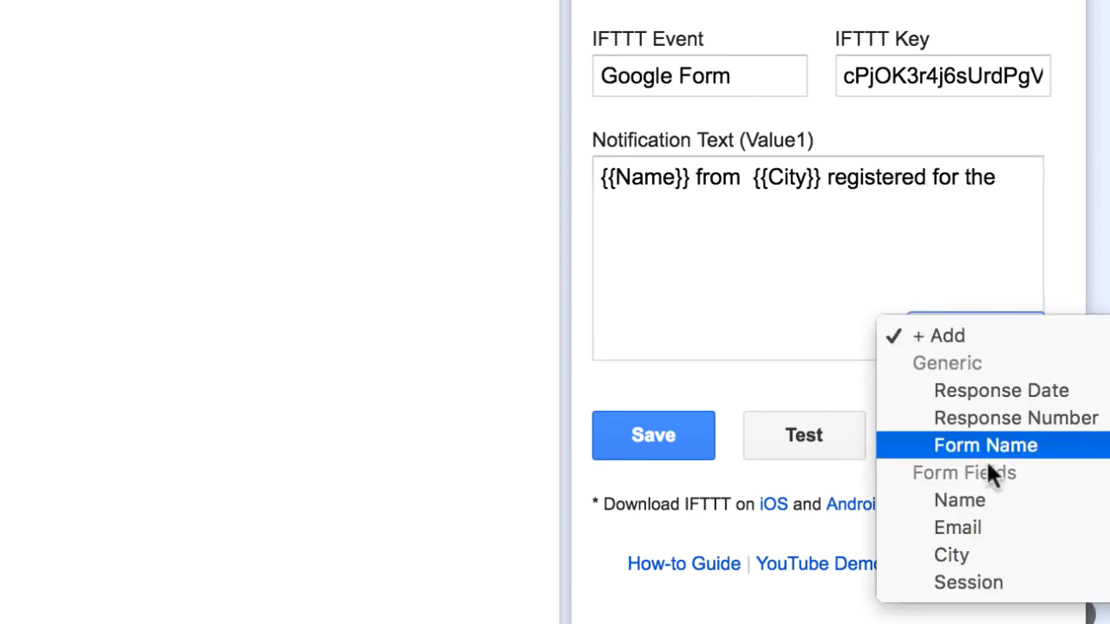
{"action": "left_click", "coordinate": [968, 583]}
{"action": "left_click", "coordinate": [844, 249]}
{"action": "type", "text": "sess"}
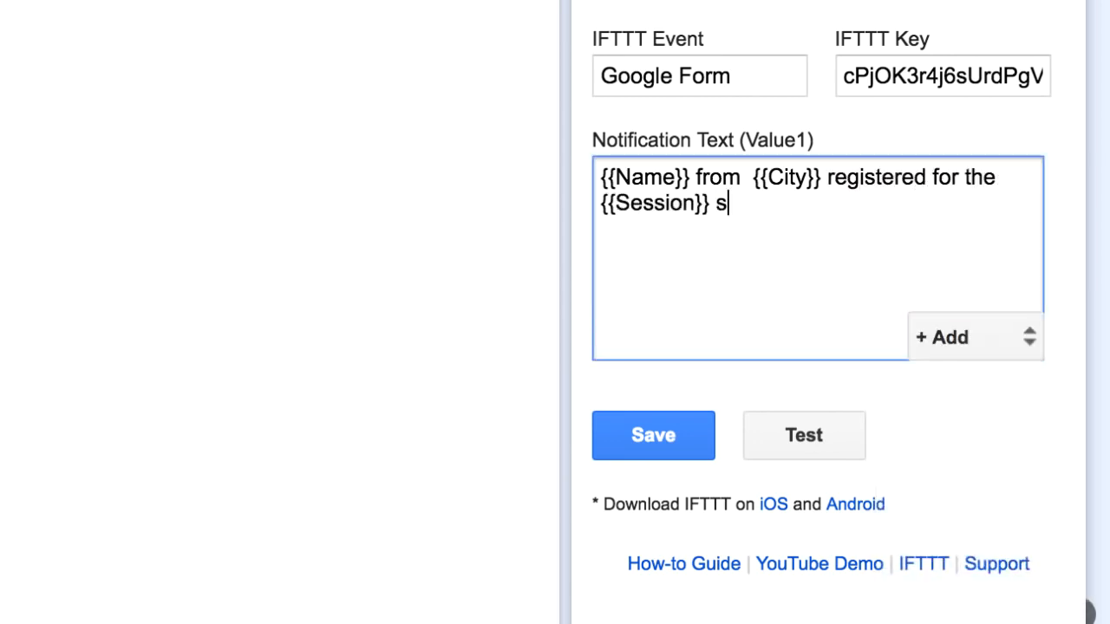
{"action": "type", "text": "ion."}
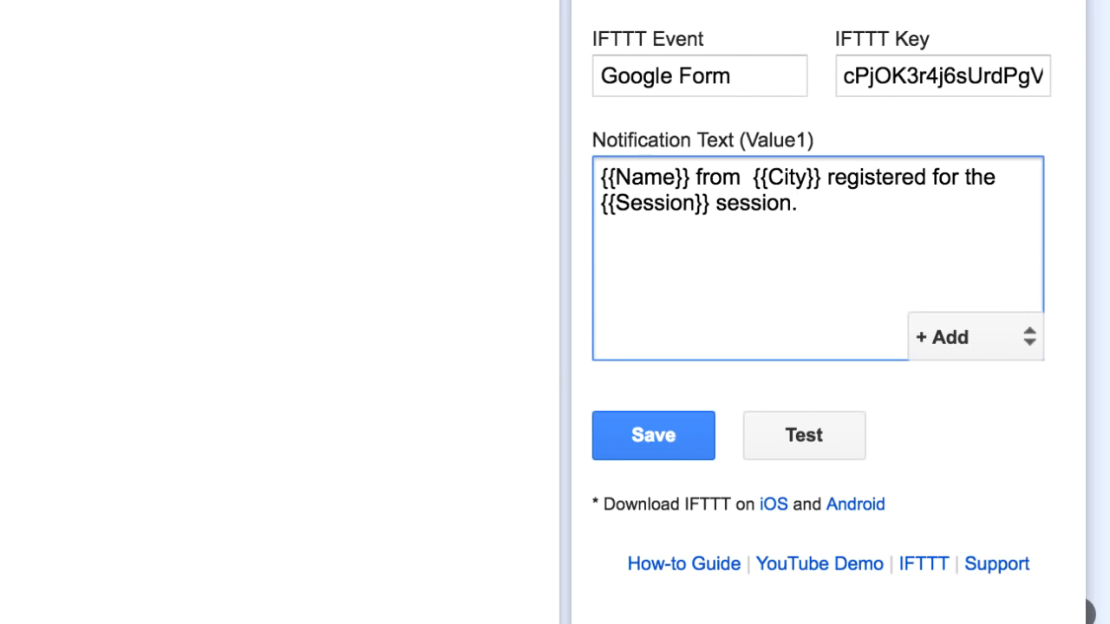
{"action": "left_click", "coordinate": [813, 442]}
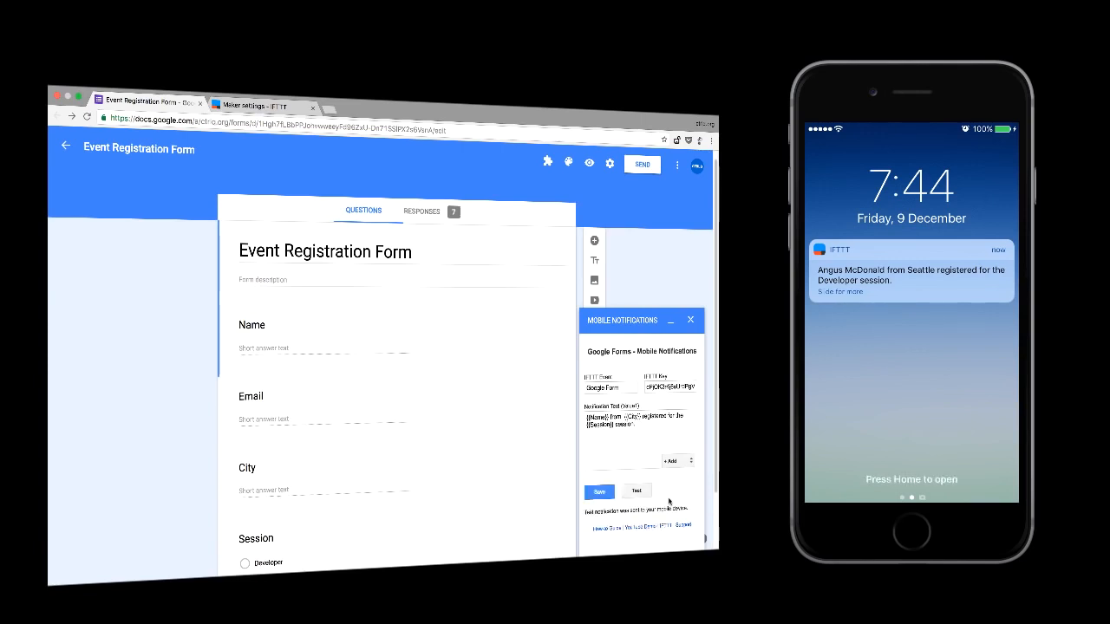
Save the Mobile Notifications configuration
{"action": "left_click", "coordinate": [600, 492]}
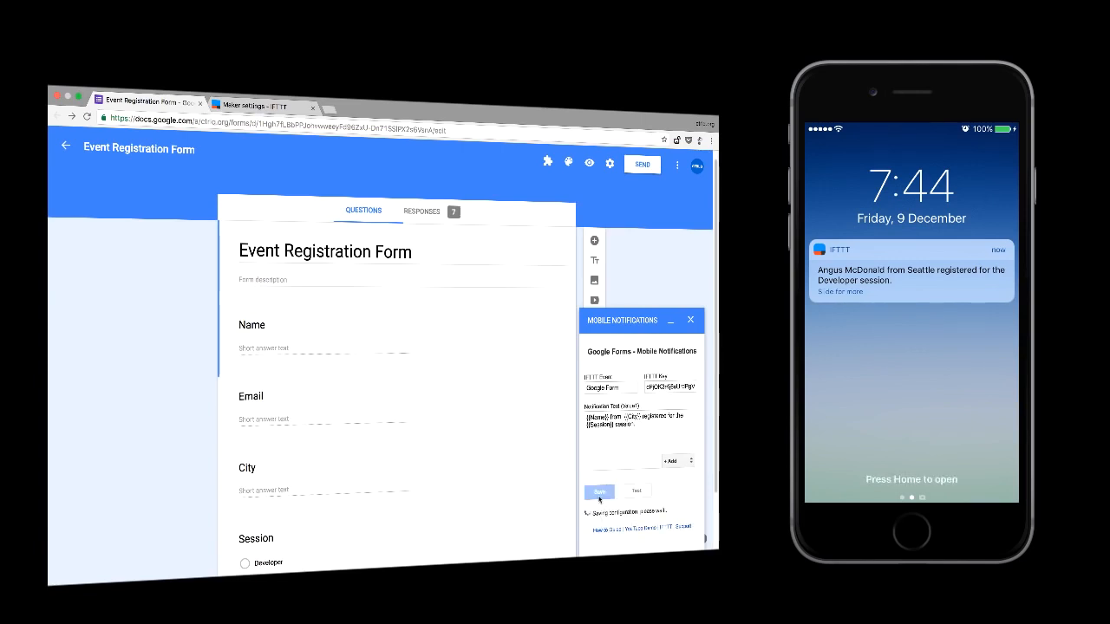